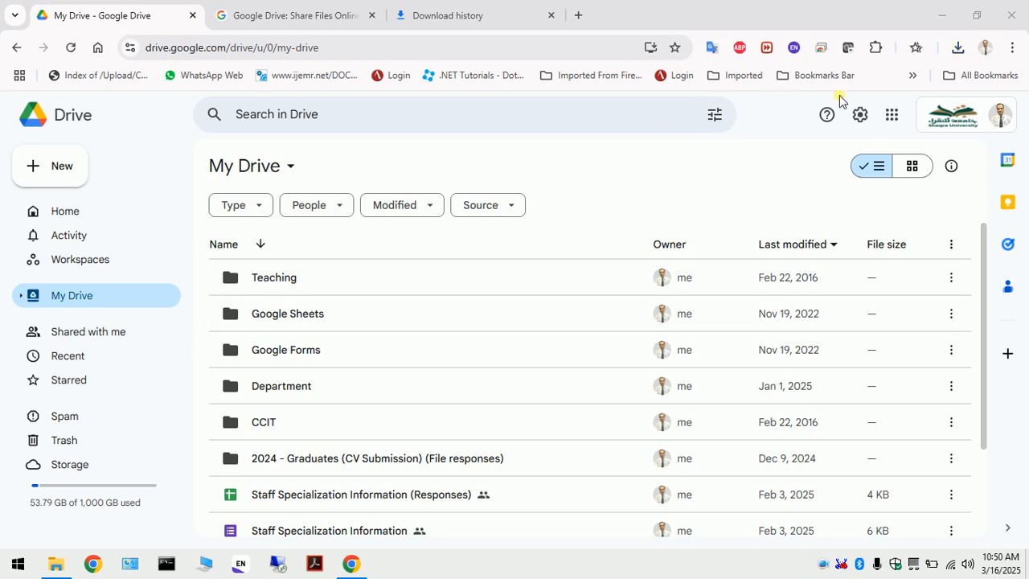
Open the Drive for desktop download page from the Google Drive website's settings
left_click(892, 116)
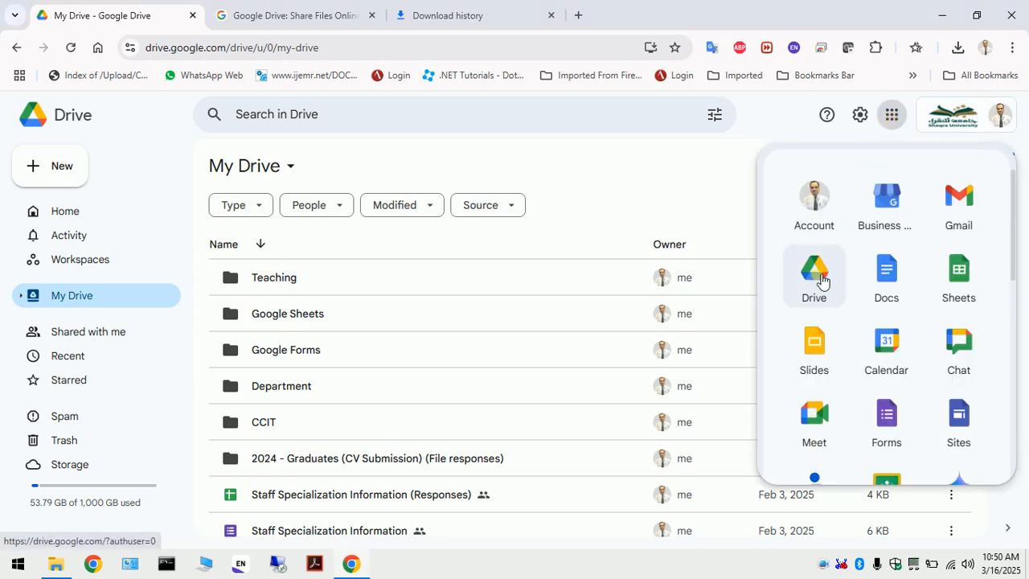
left_click(860, 117)
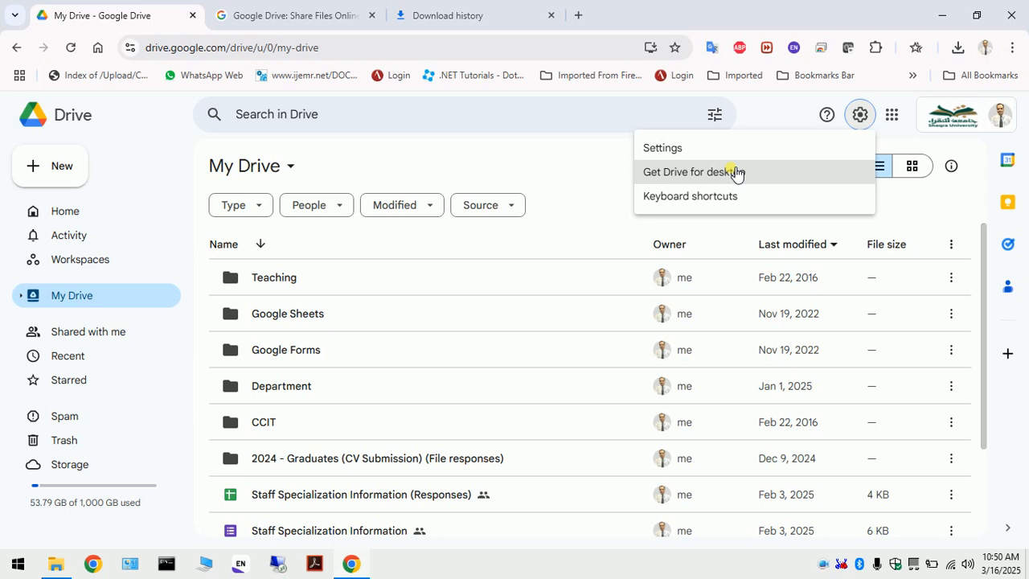
left_click(735, 174)
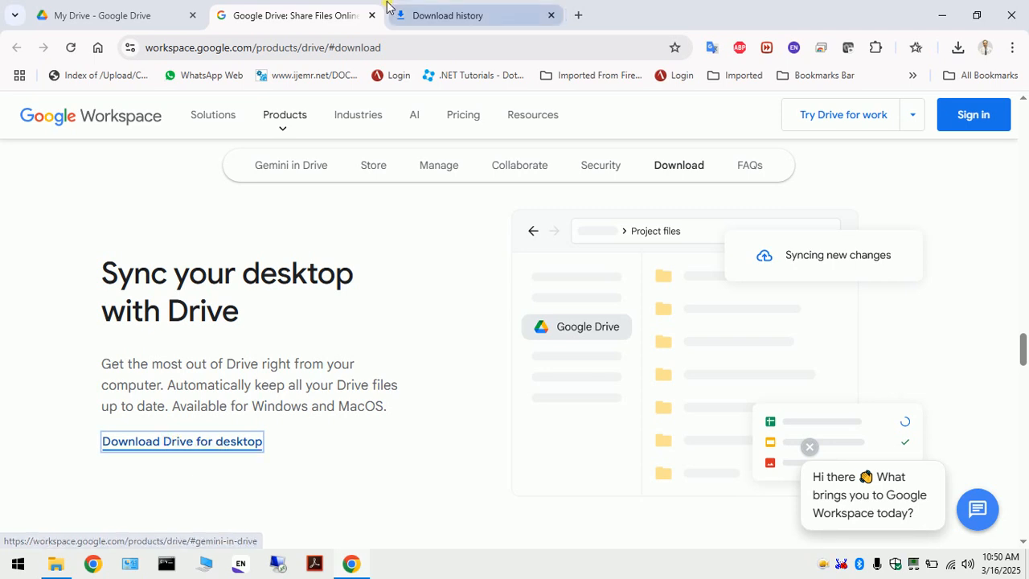
Run the downloaded GoogleDriveSetup.exe and install Google Drive without desktop shortcuts to Google Docs, Sheets, and Slides
left_click(433, 15)
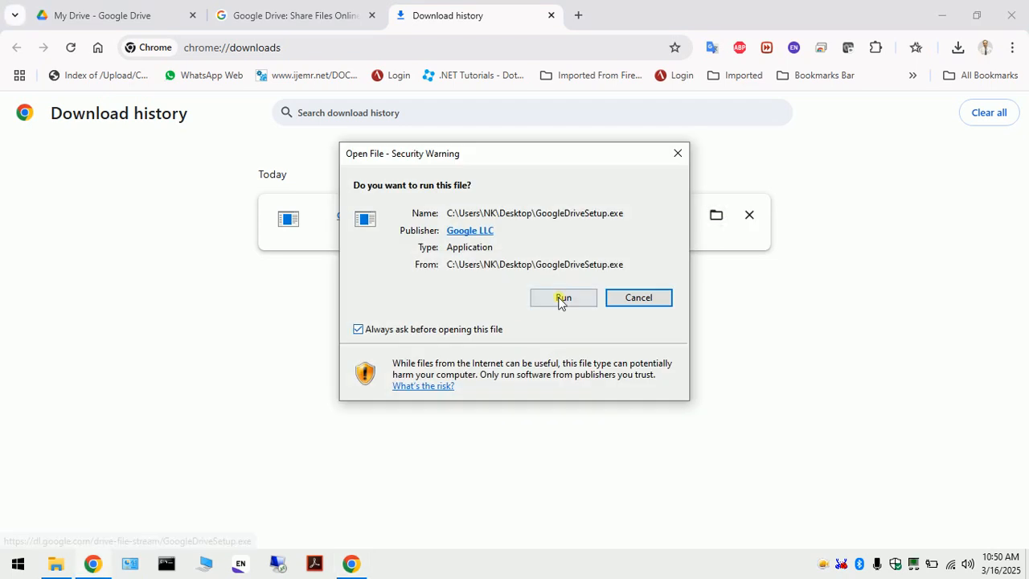
left_click(561, 298)
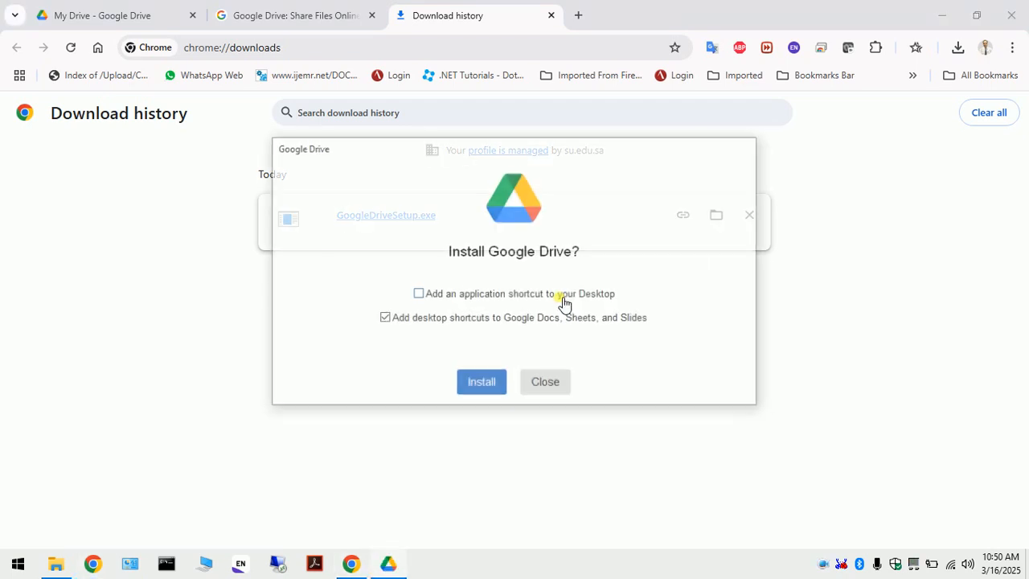
left_click(496, 322)
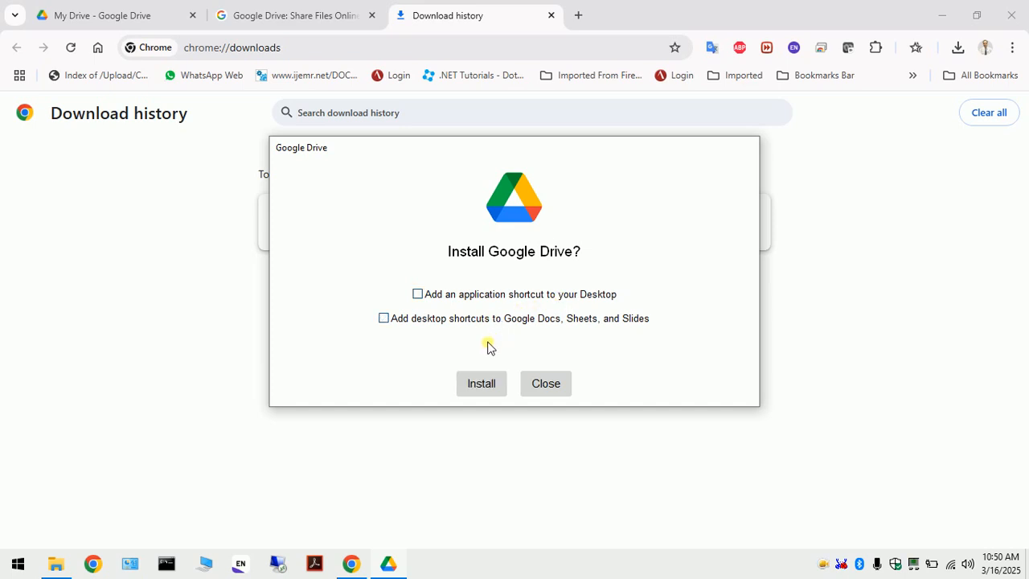
left_click(484, 383)
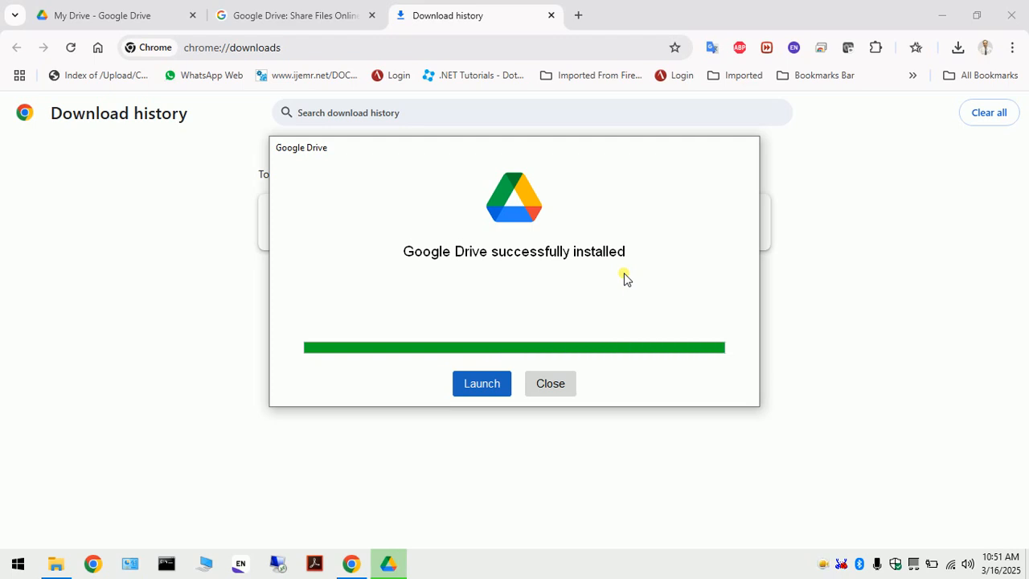
Launch the installed Google Drive and sign in with the existing Google account
left_click(493, 386)
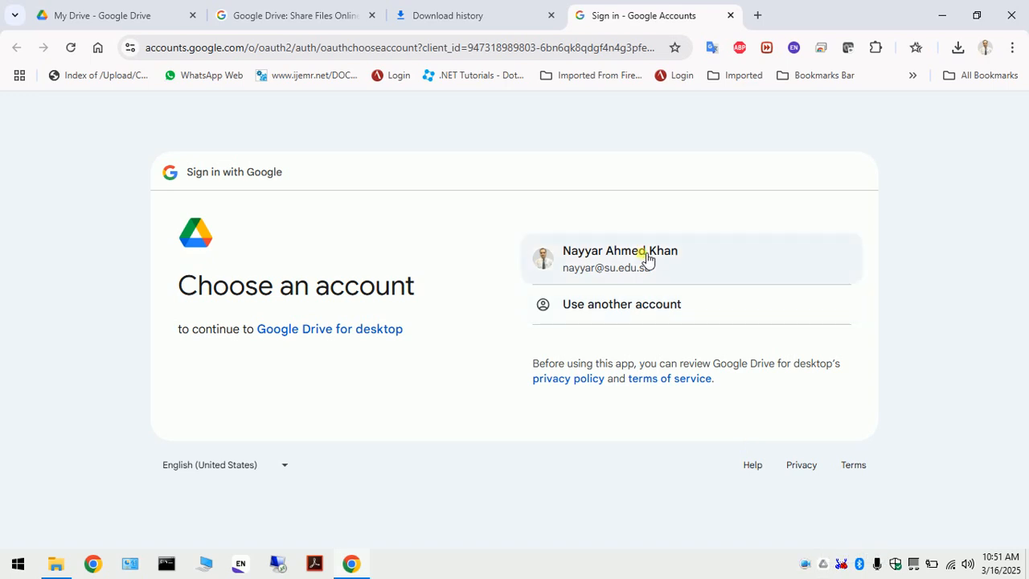
left_click(647, 258)
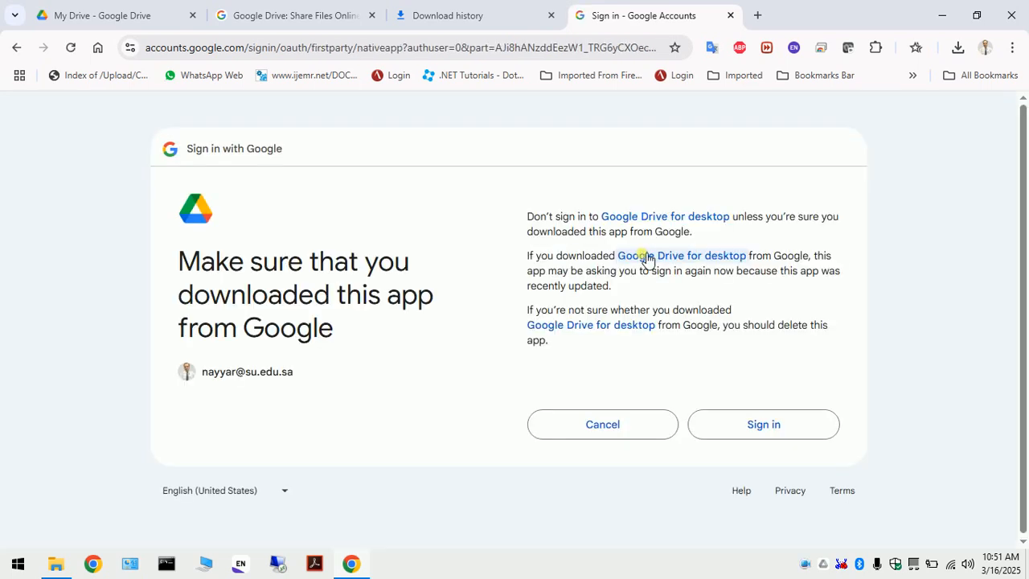
left_click(749, 426)
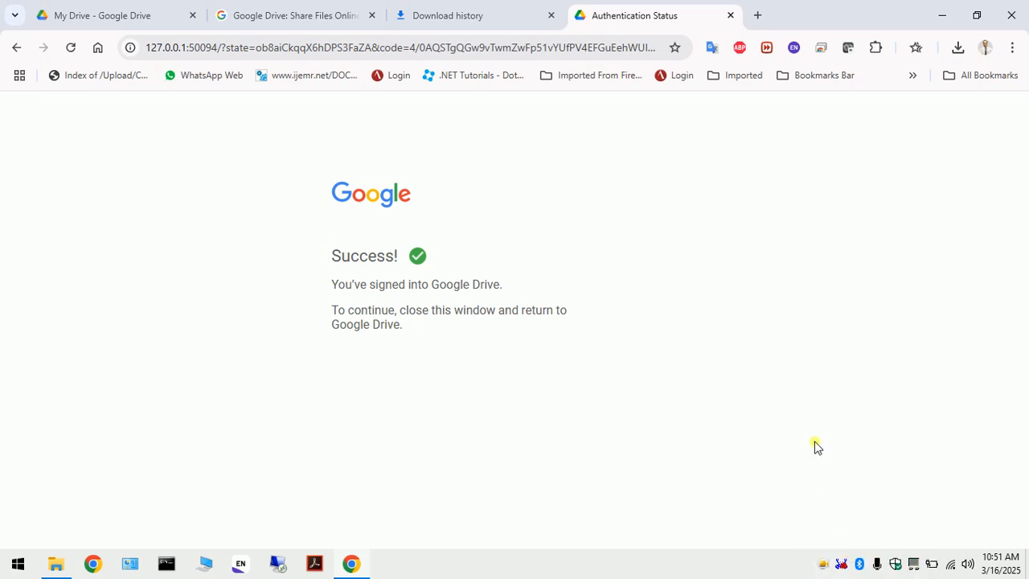
Pause file syncing in Google Drive for desktop
left_click(824, 564)
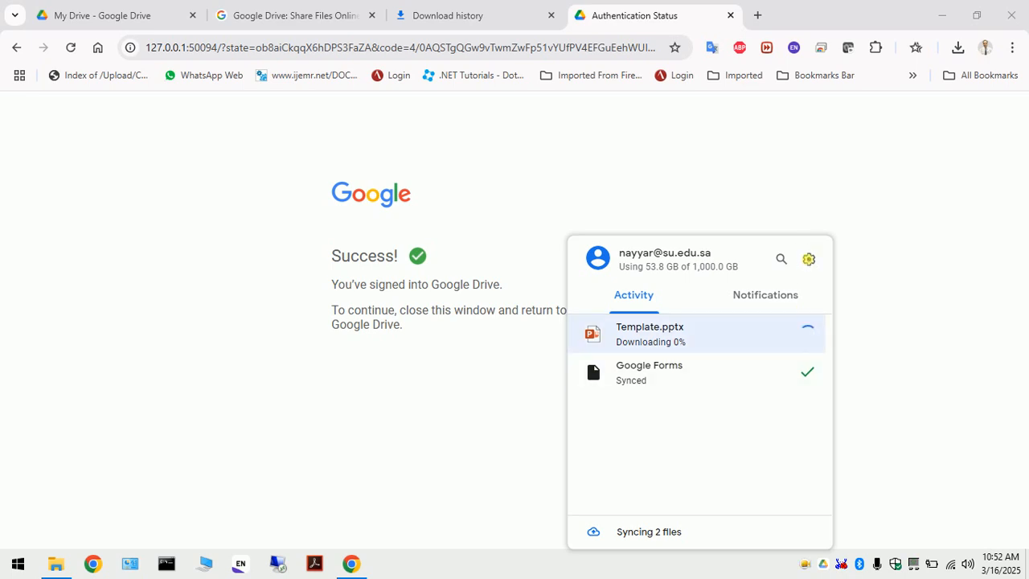
left_click(810, 260)
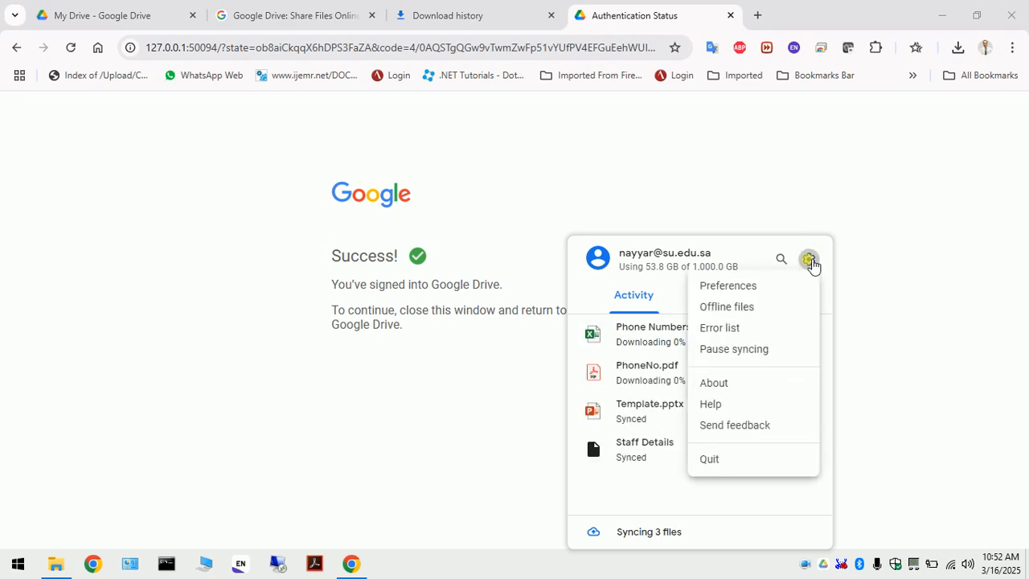
left_click(760, 351)
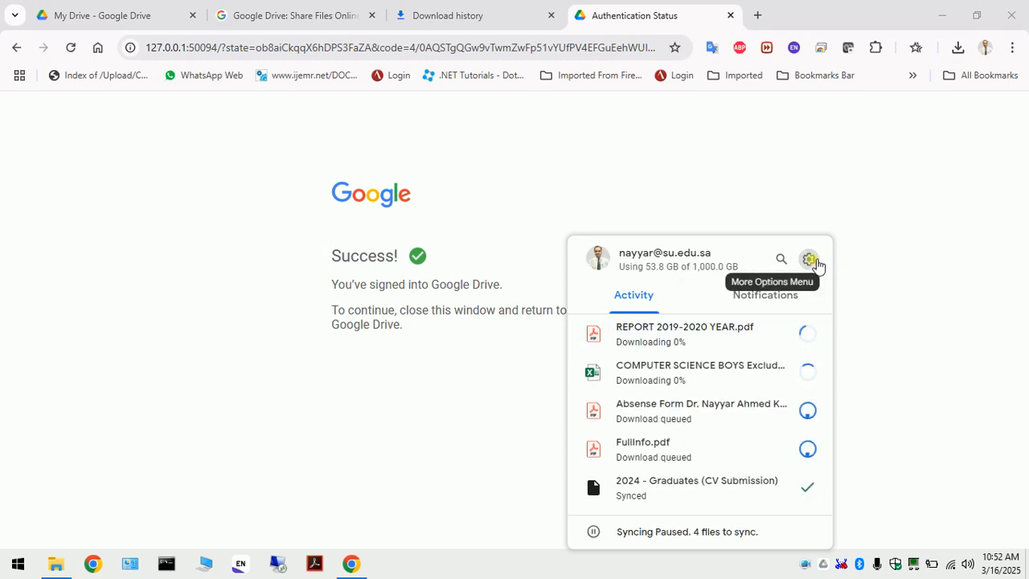
Select Mirror files as the My Drive syncing option in the Google Drive preferences
left_click(809, 259)
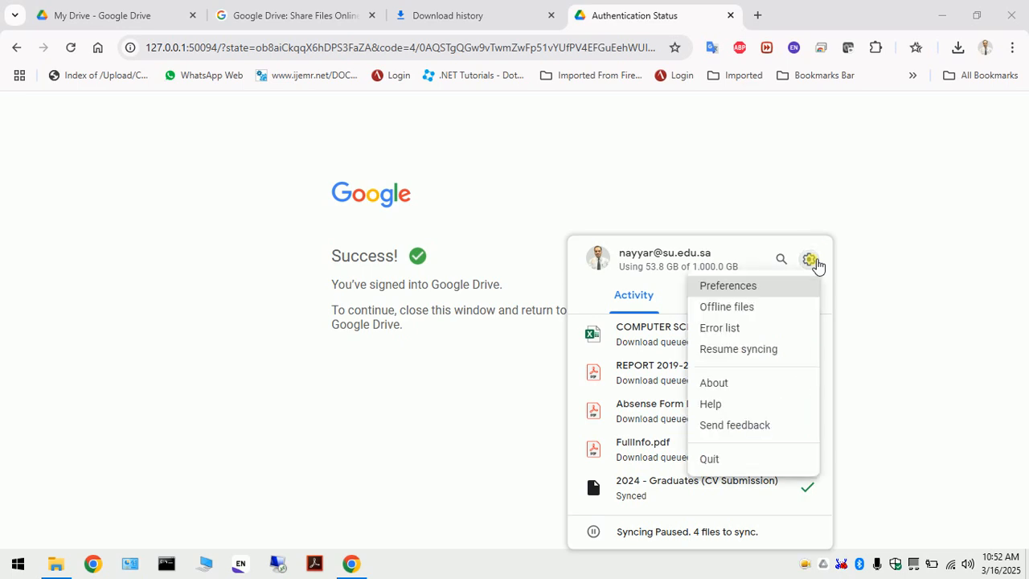
left_click(746, 288)
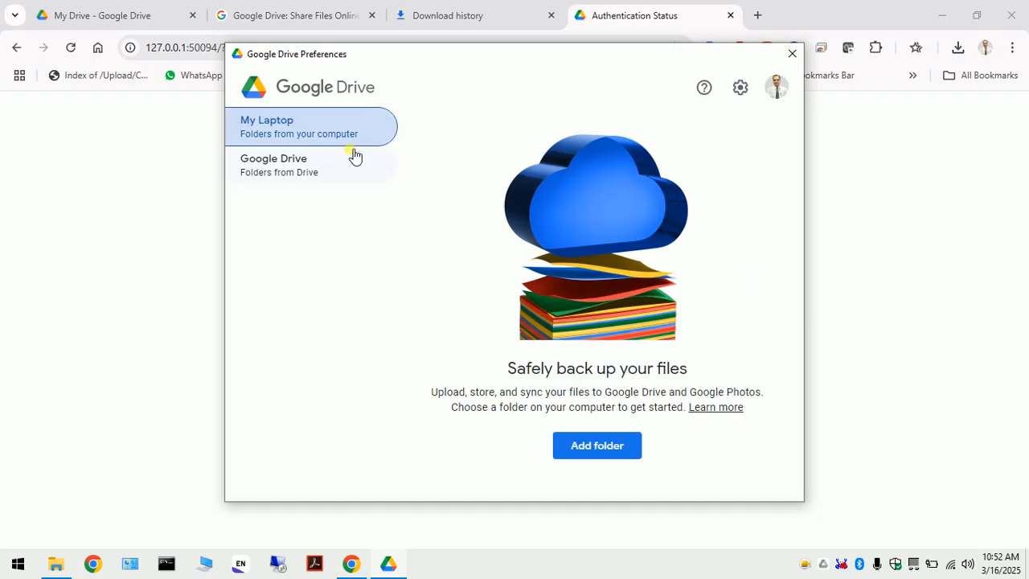
left_click(303, 166)
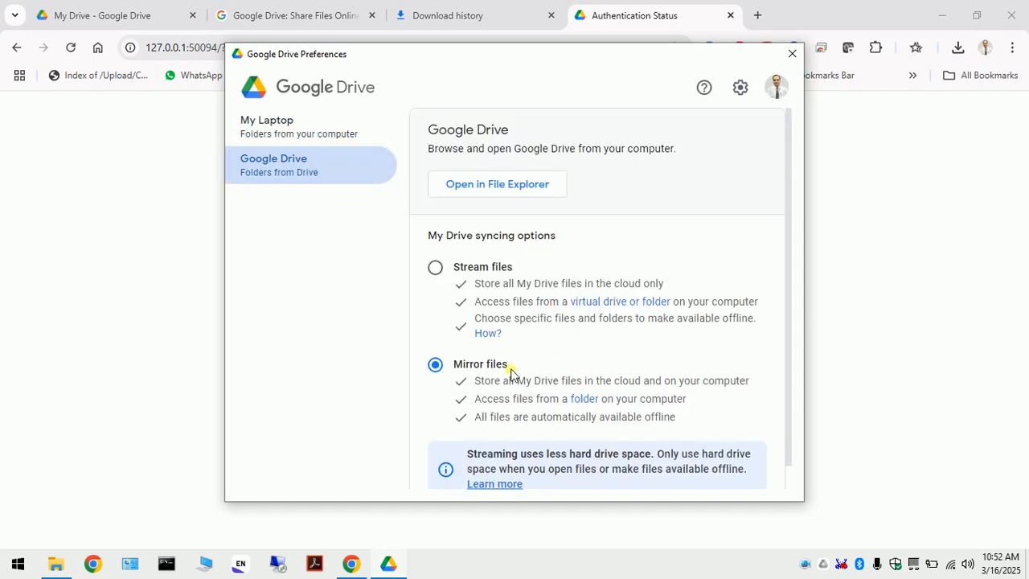
left_click(481, 369)
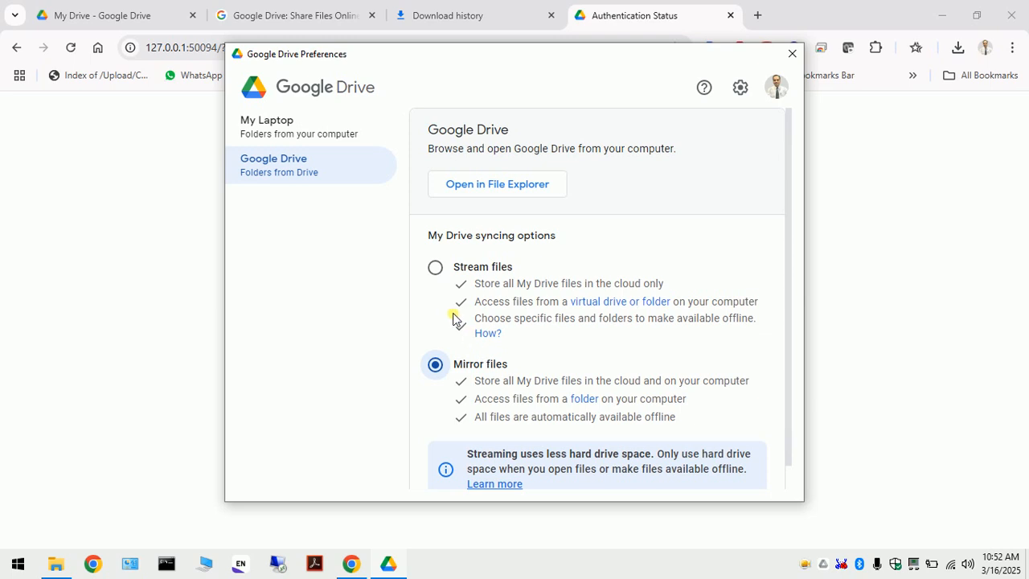
Open the mirror folder's location in File Explorer and examine the contents of the Data (F:) drive
left_click(582, 400)
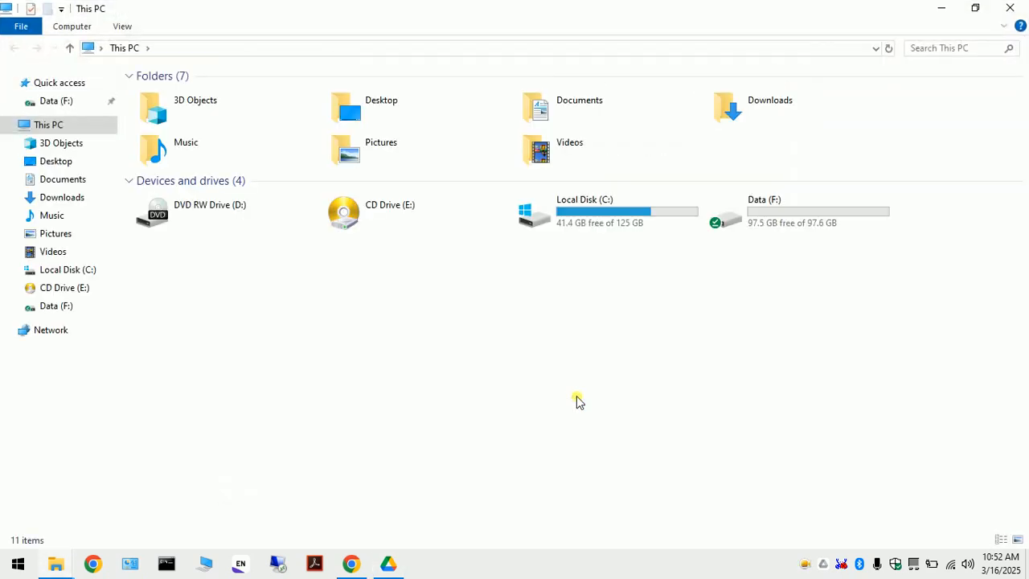
double_click(760, 222)
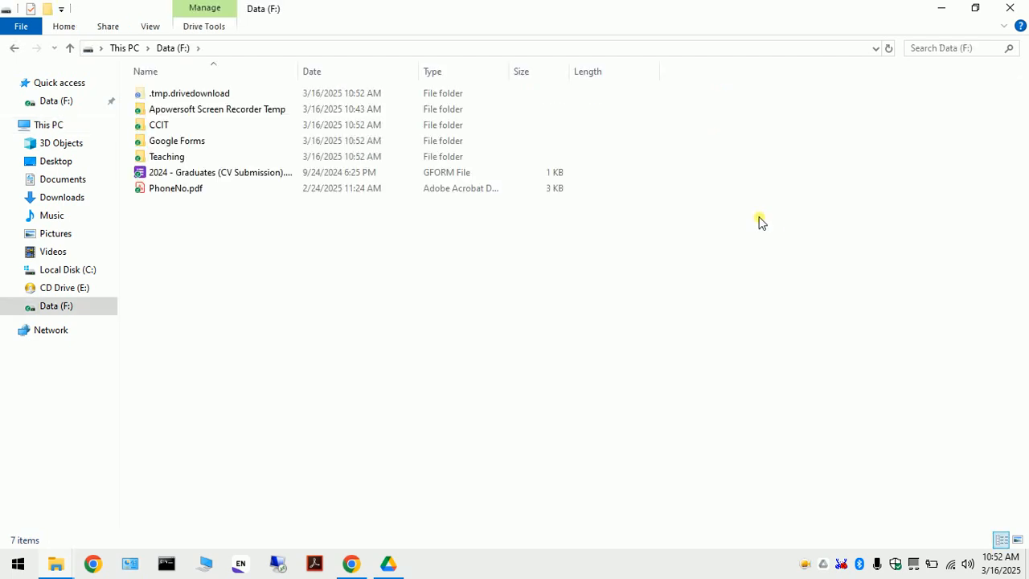
key("alt+Left")
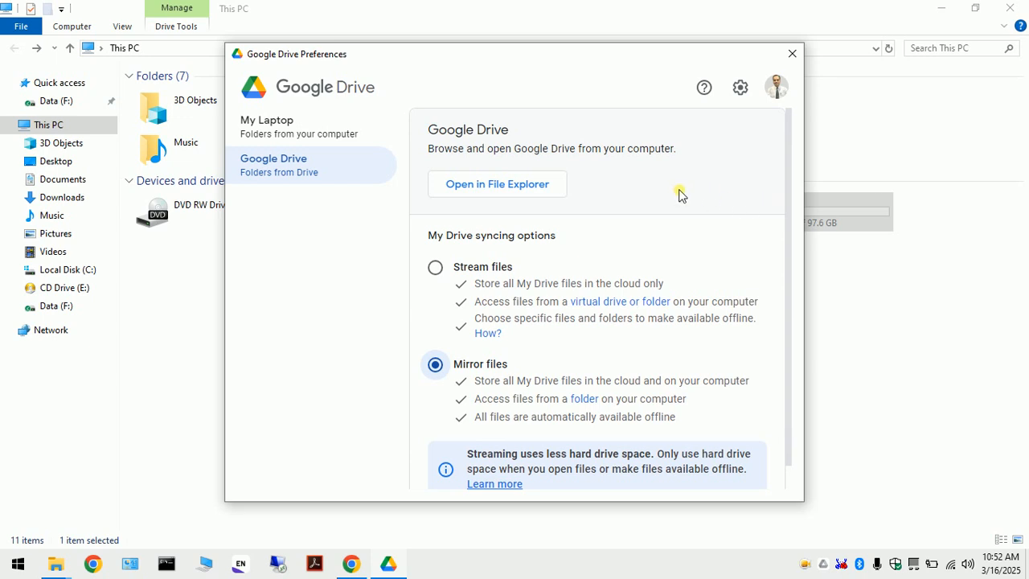
Try adding the Data (F:) drive as a laptop backup folder, toggle Google Photos backup on and off, and cancel the setup
left_click(358, 139)
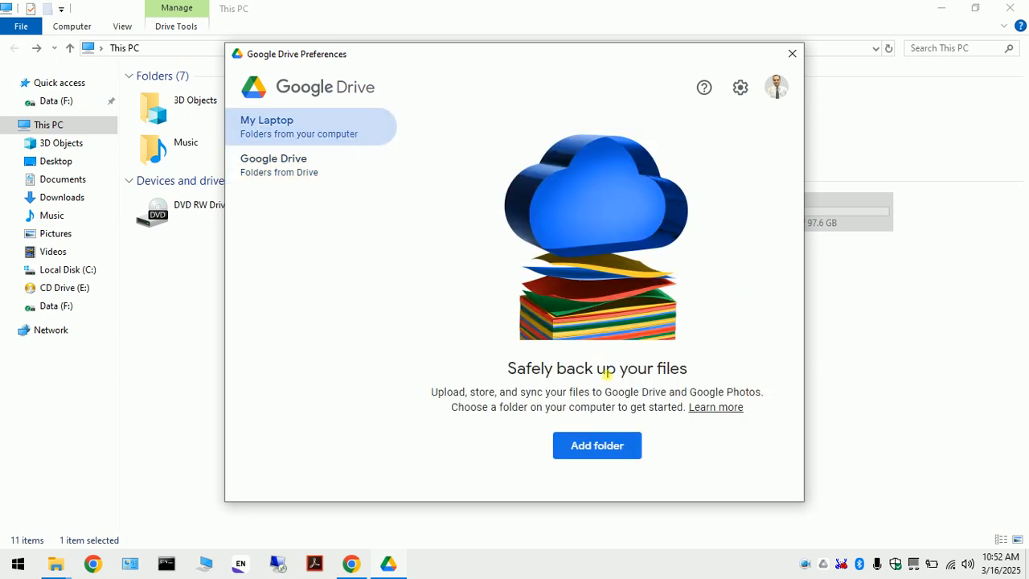
left_click(593, 450)
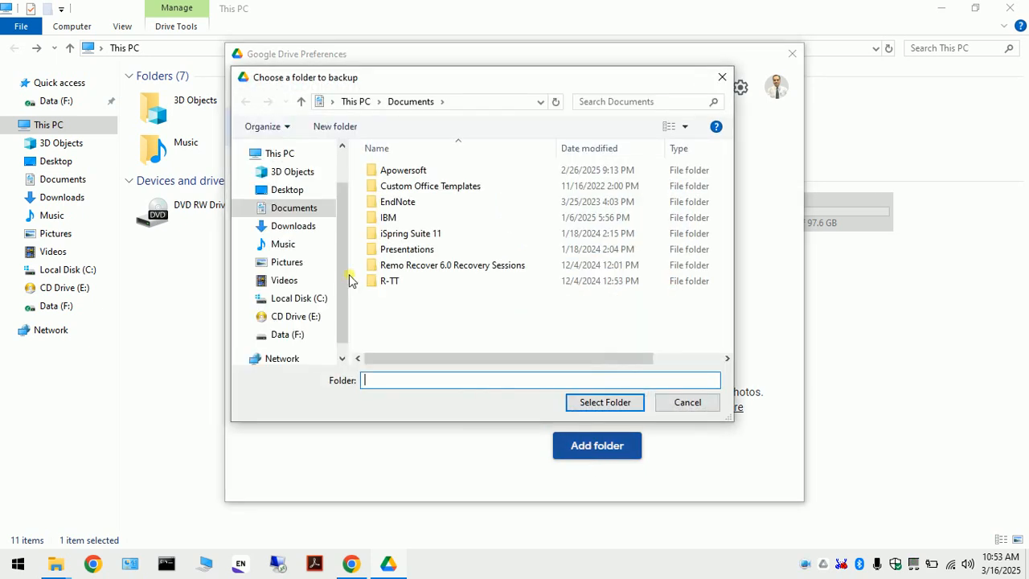
scroll(342, 269, "down", 1)
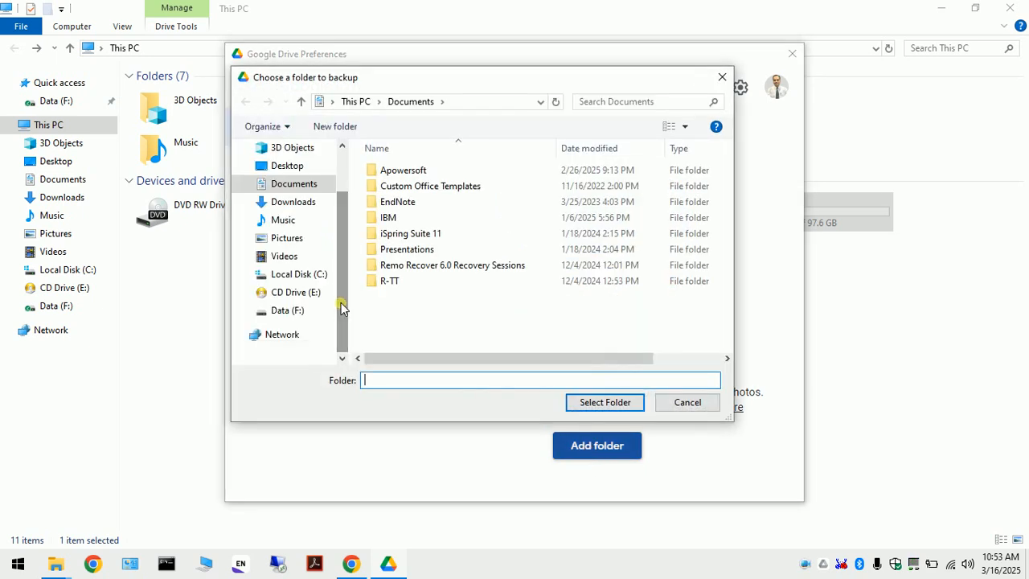
left_click(294, 312)
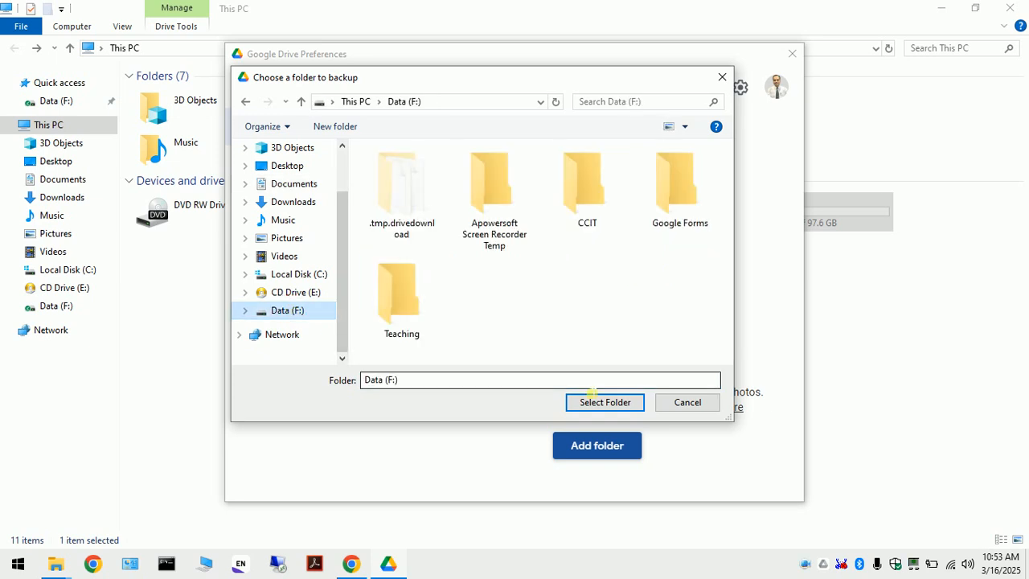
left_click(595, 402)
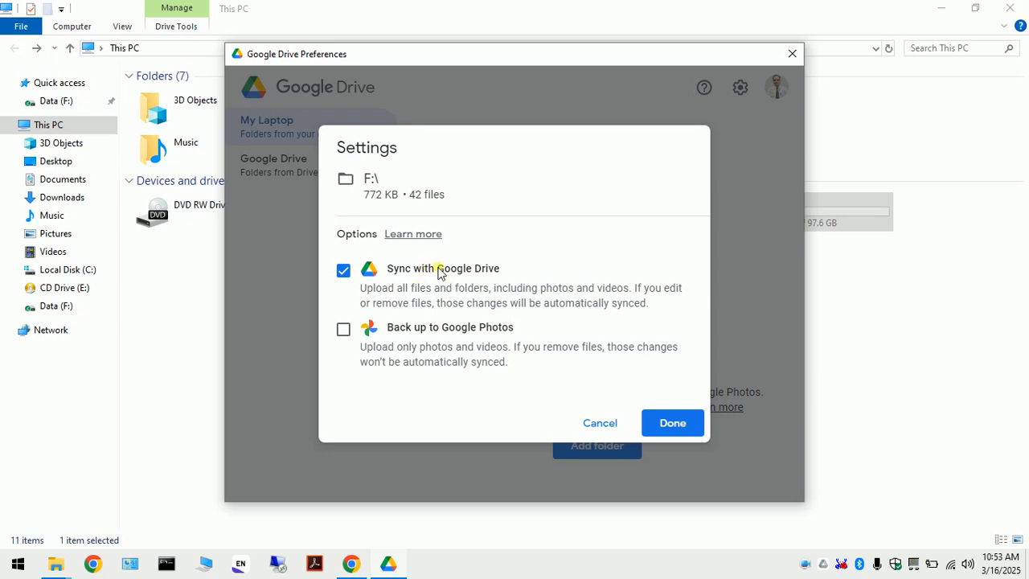
left_click(435, 329)
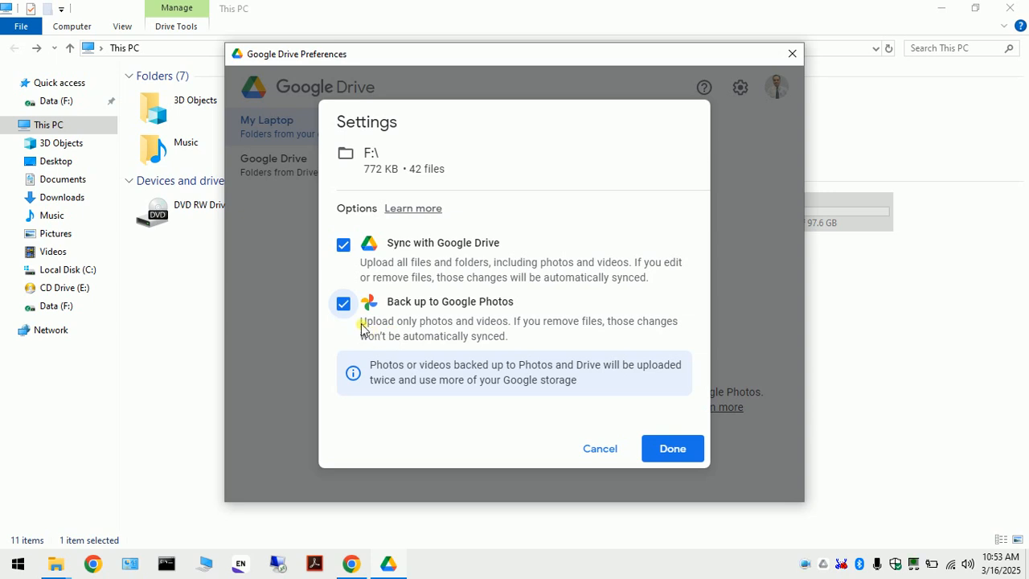
left_click(343, 304)
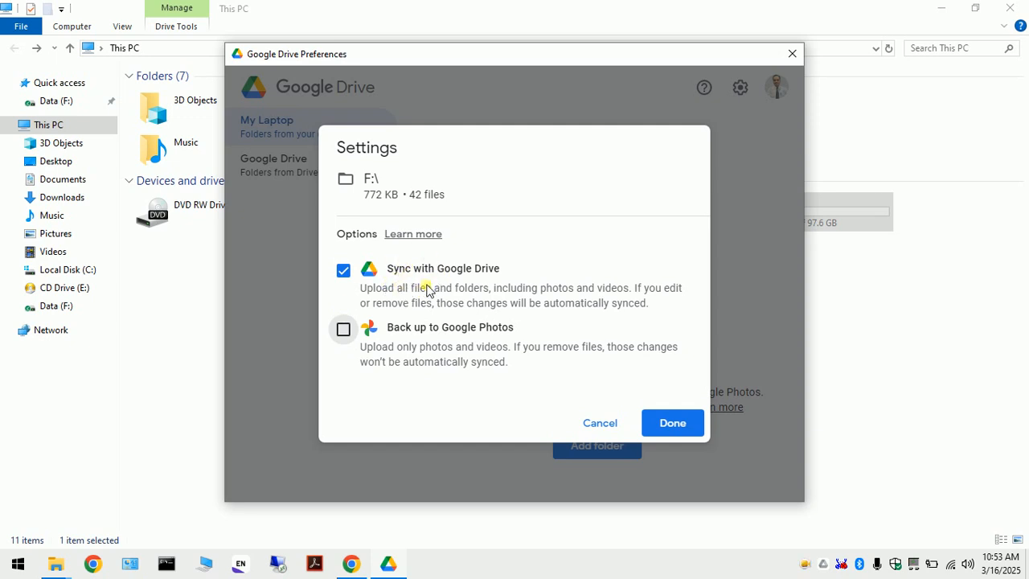
left_click(613, 426)
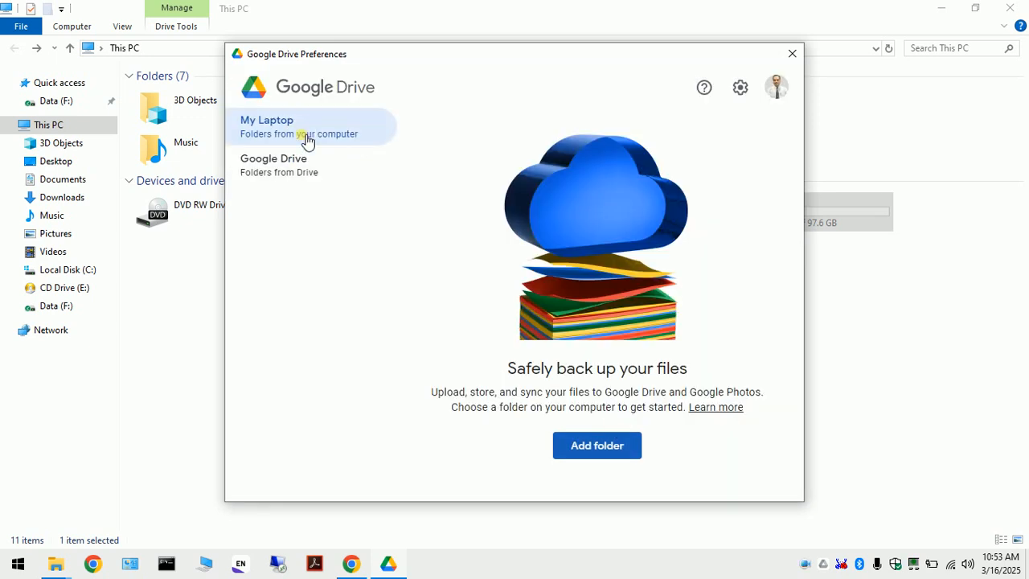
Review the My Drive syncing options, then examine the account, cache, streaming location, Google Photos and launch-on-login settings in the Google Drive preferences
left_click(306, 165)
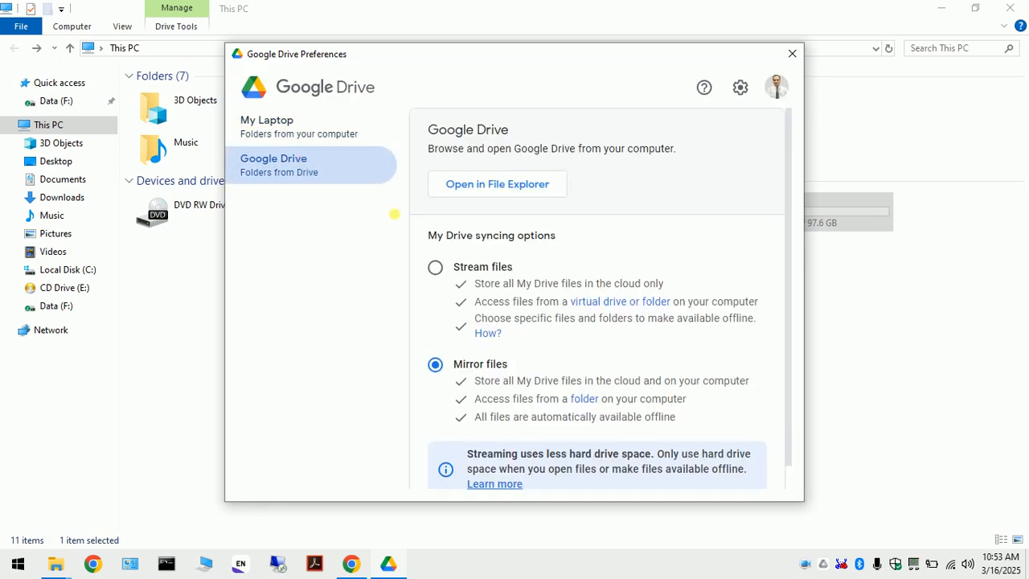
left_click(741, 87)
left_click(743, 88)
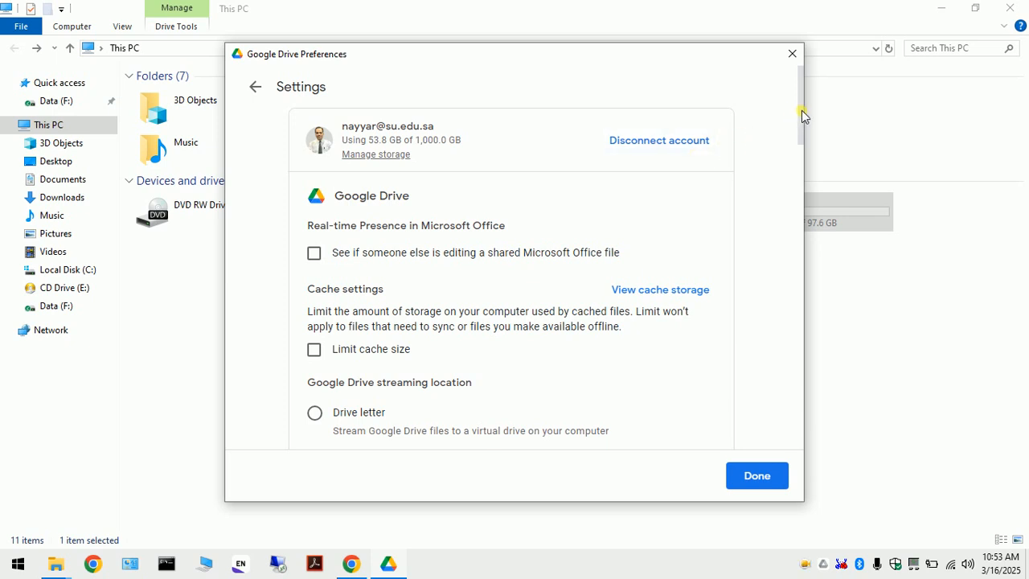
left_click_drag(801, 134, 802, 138)
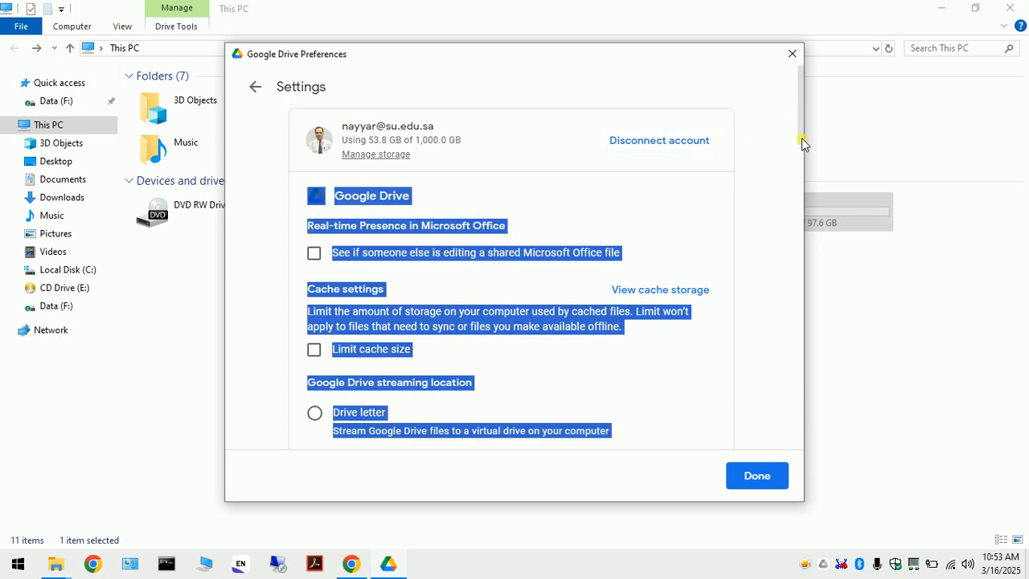
left_click(784, 141)
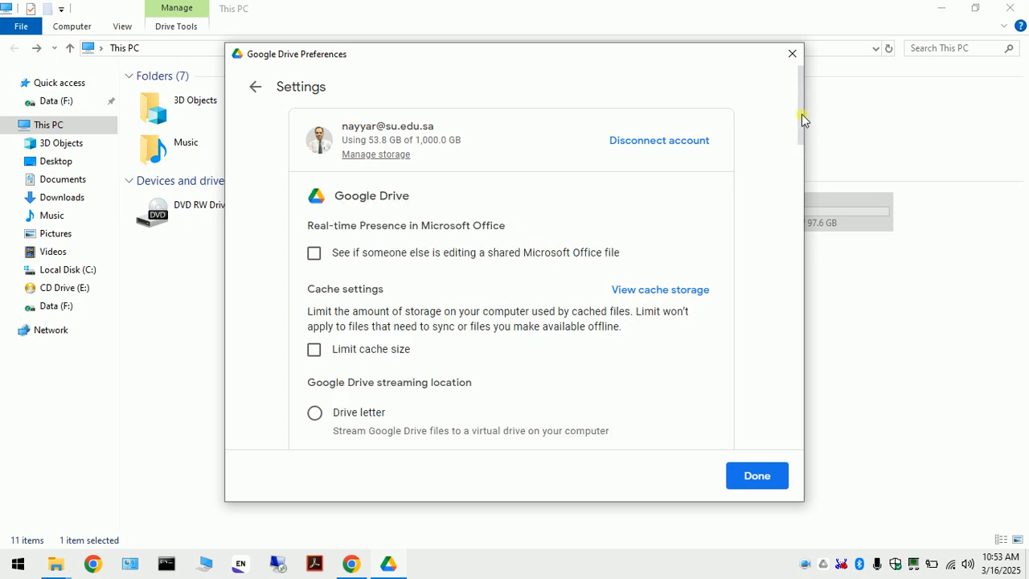
left_click_drag(801, 123, 800, 142)
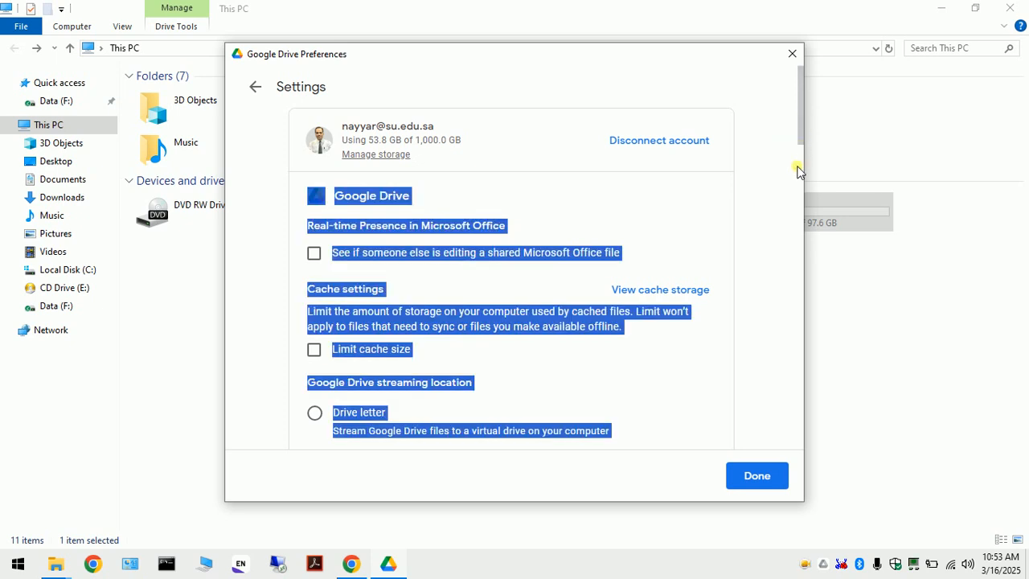
left_click(793, 178)
left_click(800, 182)
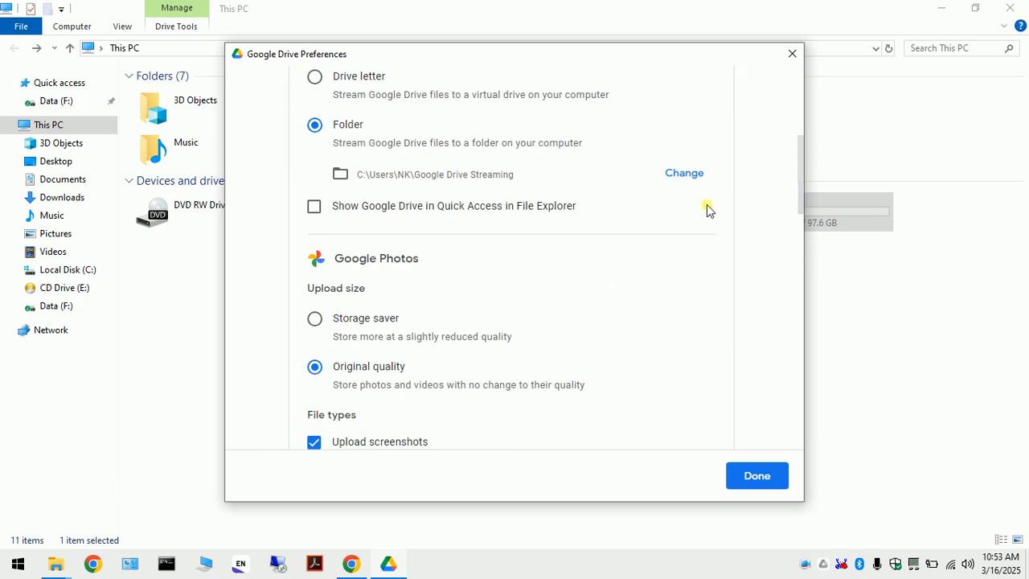
left_click(800, 274)
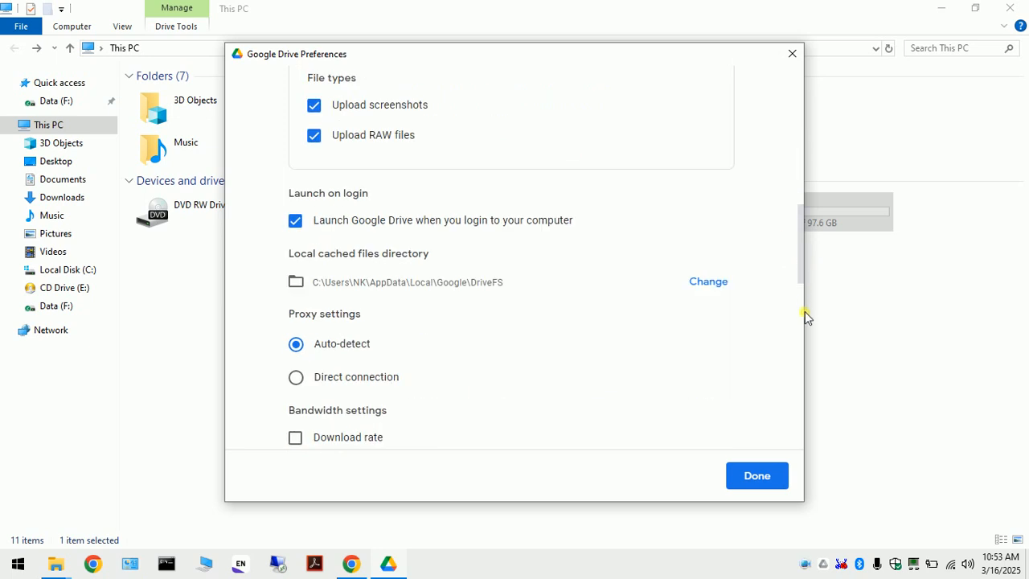
Try turning off launching Google Drive at computer login, look through the remaining settings, and discard the pending changes
left_click(296, 225)
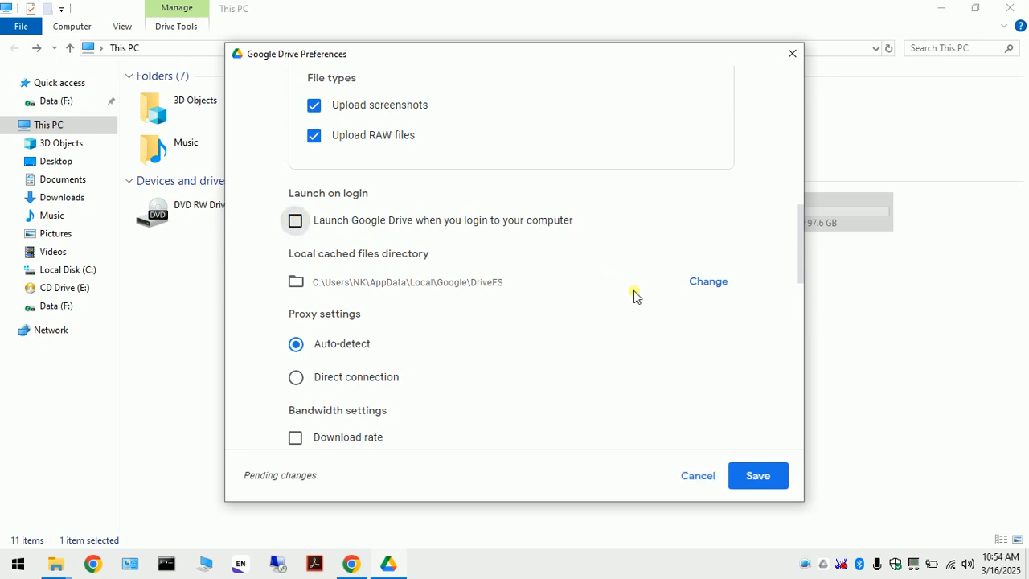
left_click(802, 318)
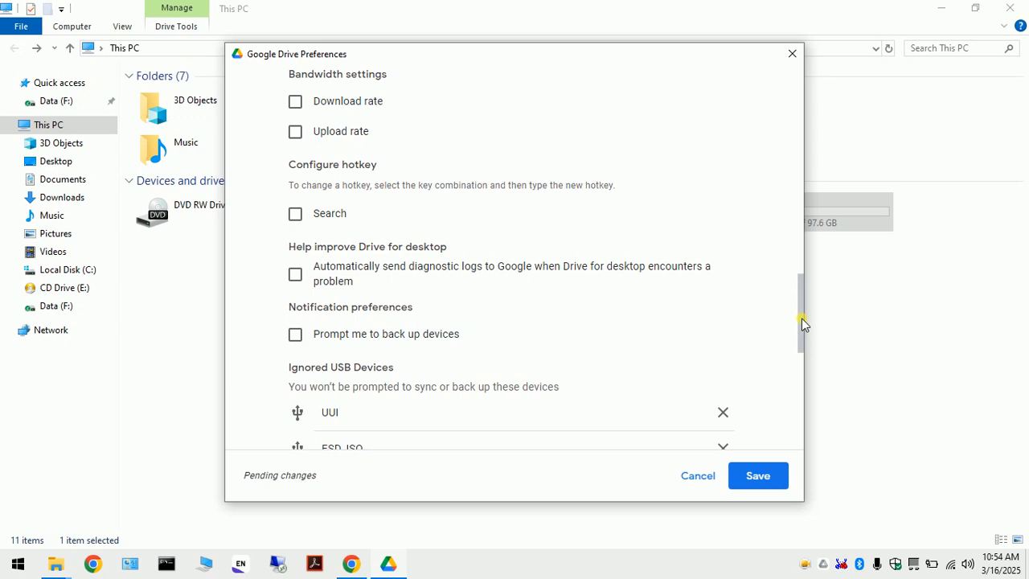
left_click(799, 191)
left_click(799, 136)
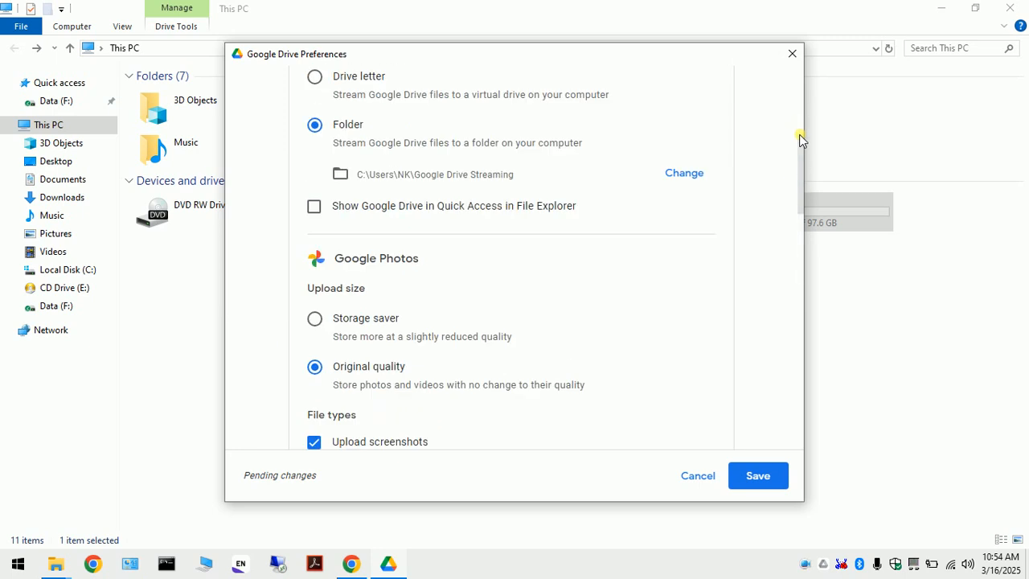
left_click(799, 103)
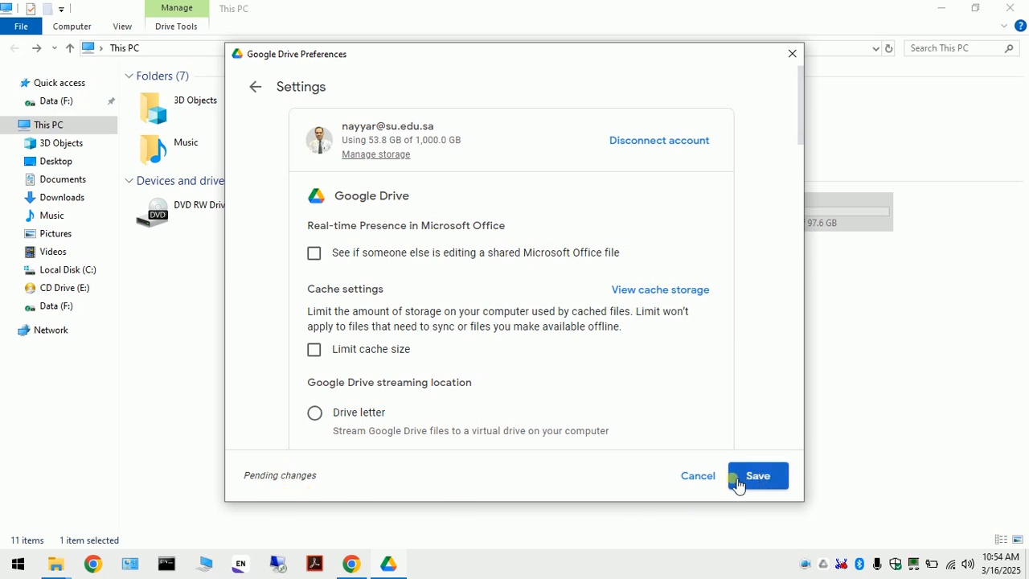
left_click(708, 481)
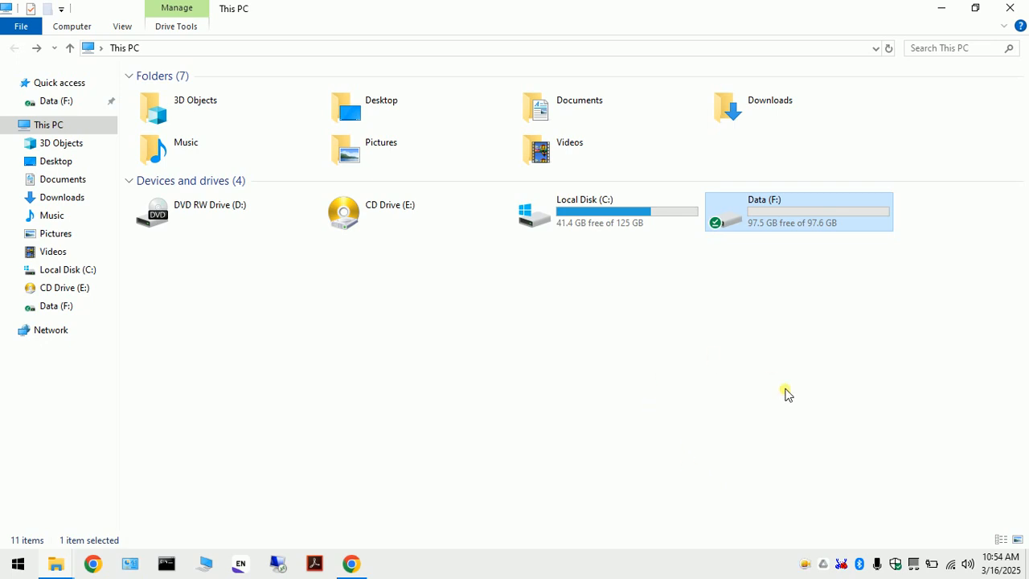
Reopen the Google Drive preferences, check the selected My Drive syncing option, and close the preferences
left_click(825, 560)
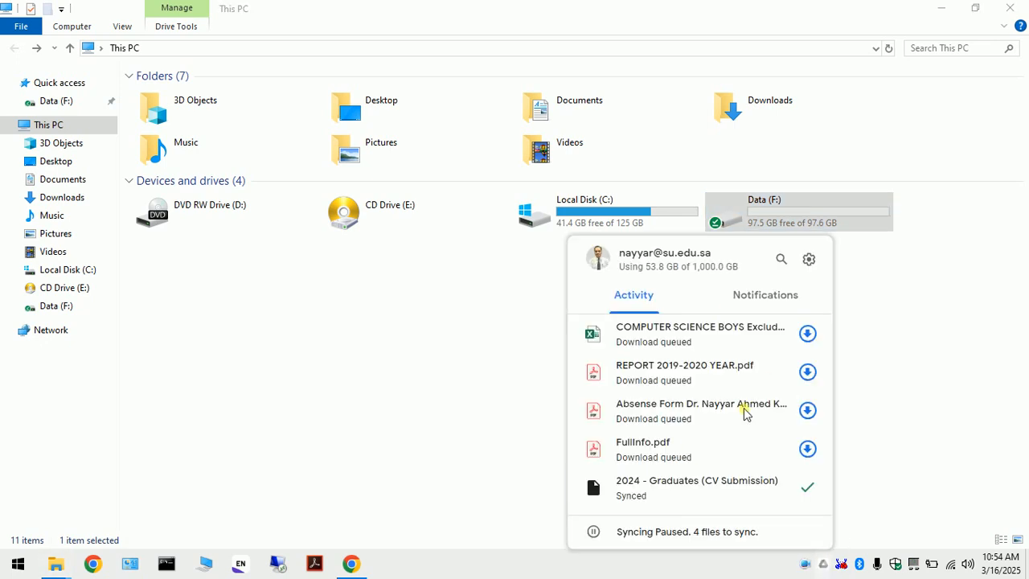
left_click(808, 259)
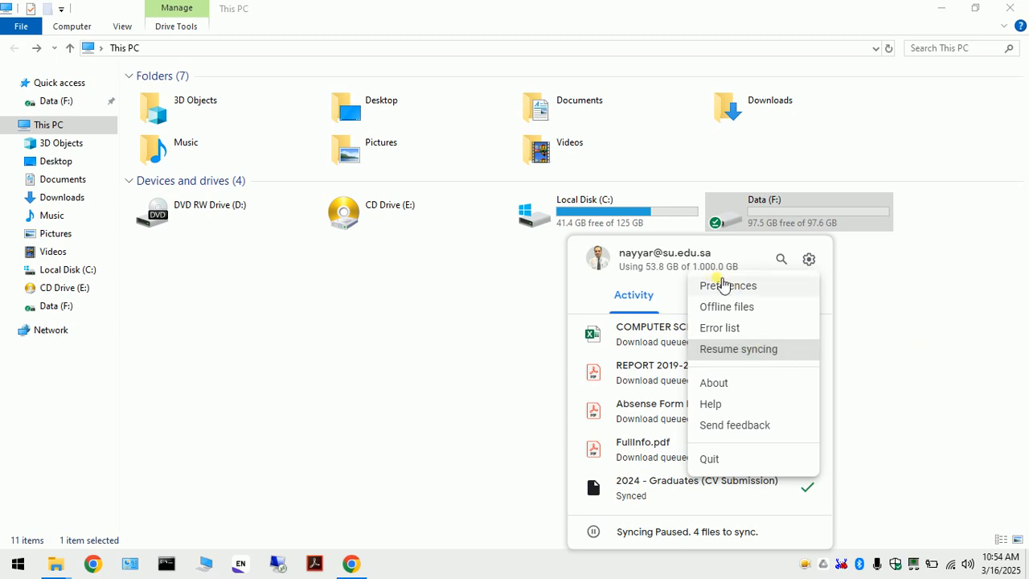
left_click(724, 288)
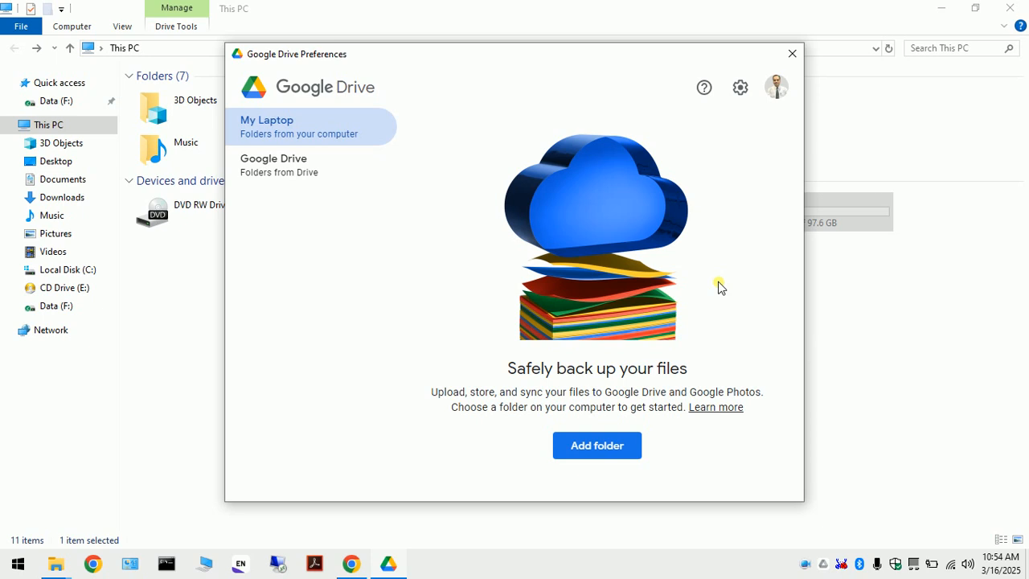
left_click(333, 168)
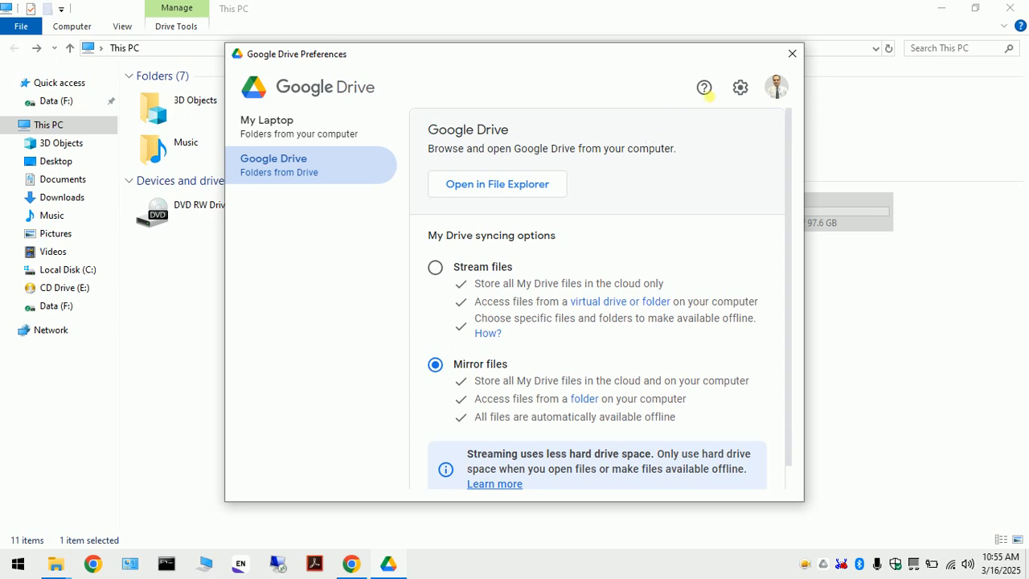
left_click(792, 53)
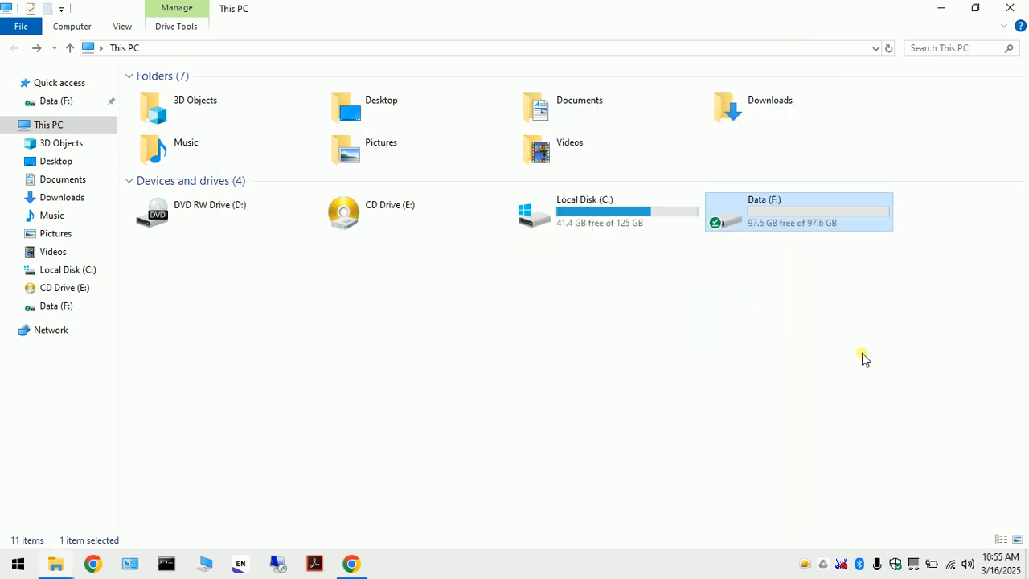
Resume file syncing in Google Drive for desktop
left_click(824, 562)
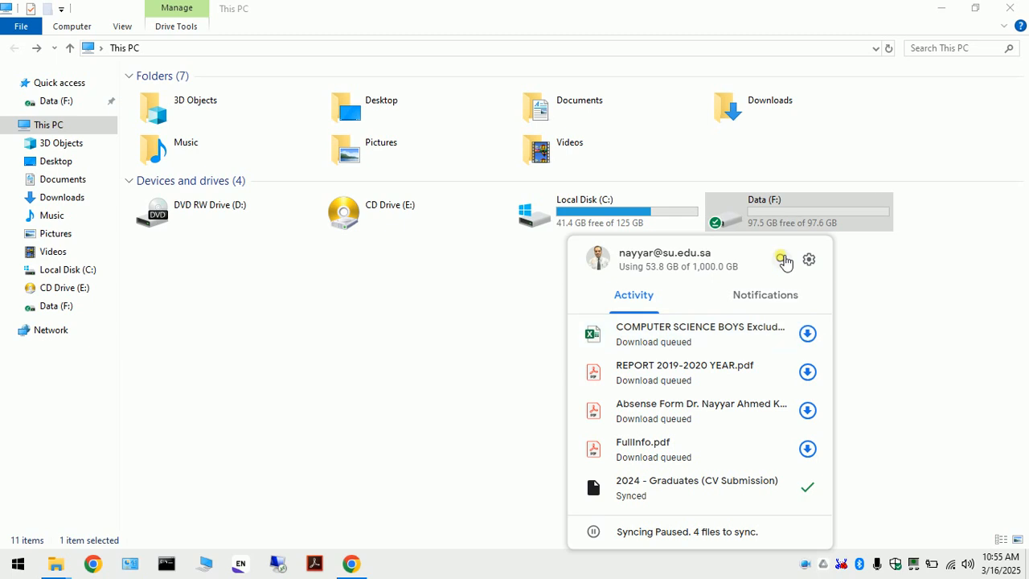
left_click(808, 259)
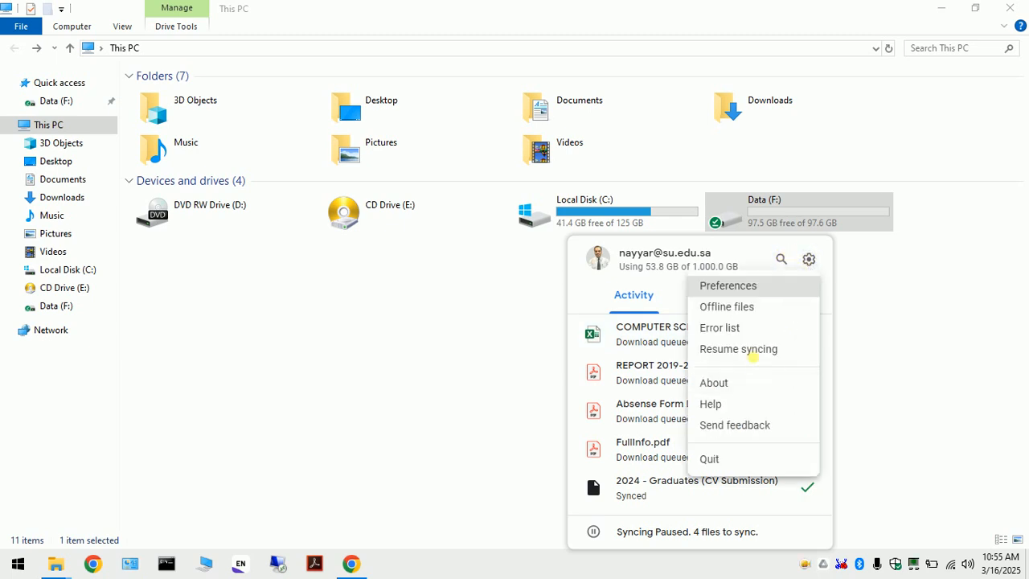
left_click(756, 354)
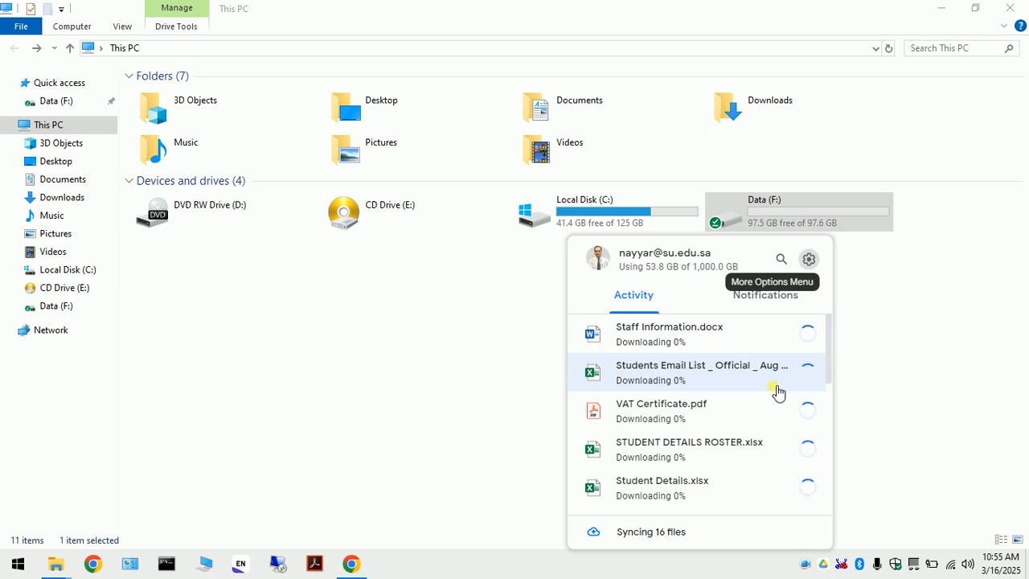
Open the Data (F:) drive in File Explorer and examine its mirrored files alongside Google Drive's sync activity
double_click(804, 222)
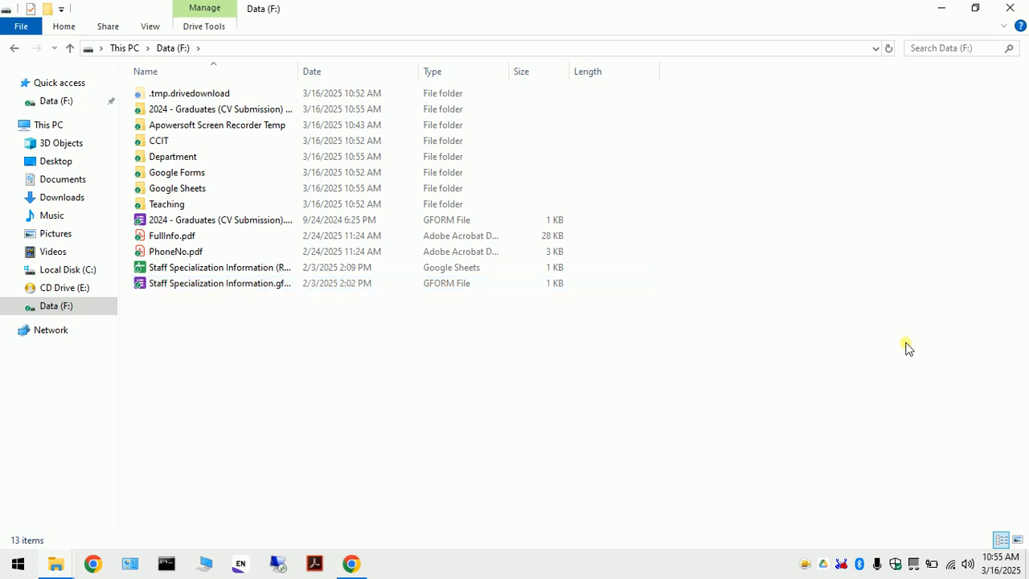
left_click(824, 564)
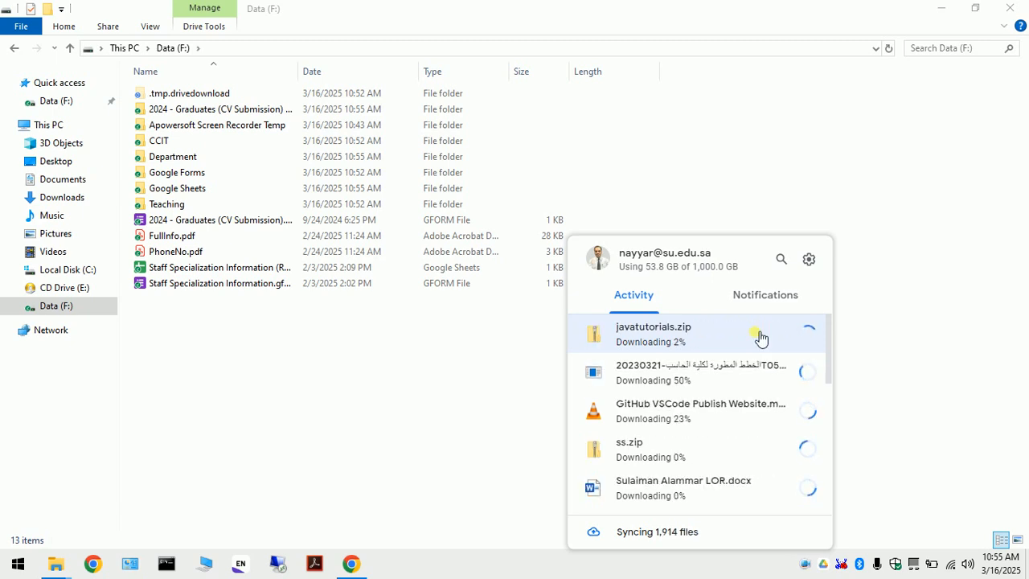
left_click(922, 178)
Minimize File Explorer and switch to the My Drive page in Chrome
left_click(941, 8)
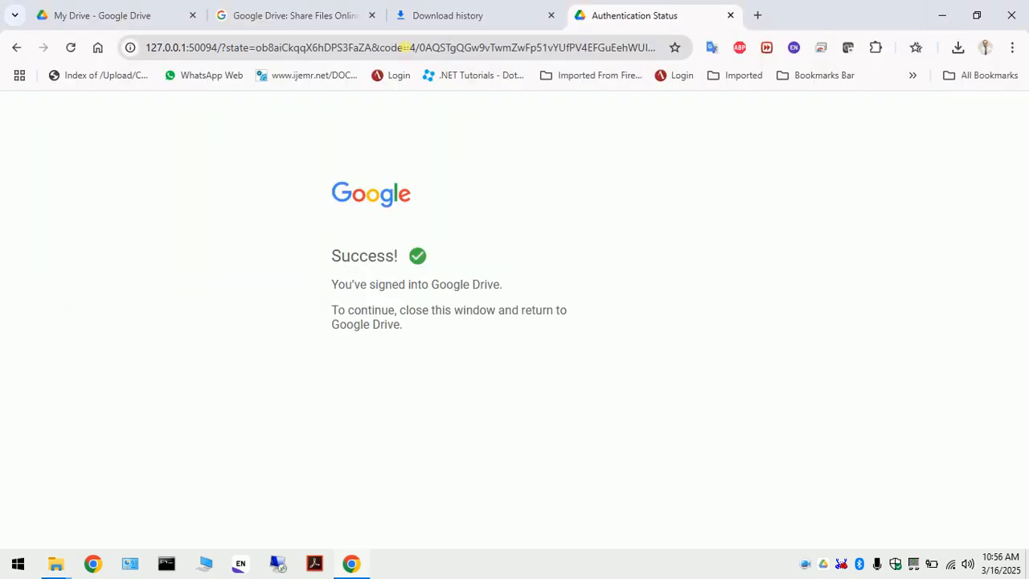
left_click(102, 15)
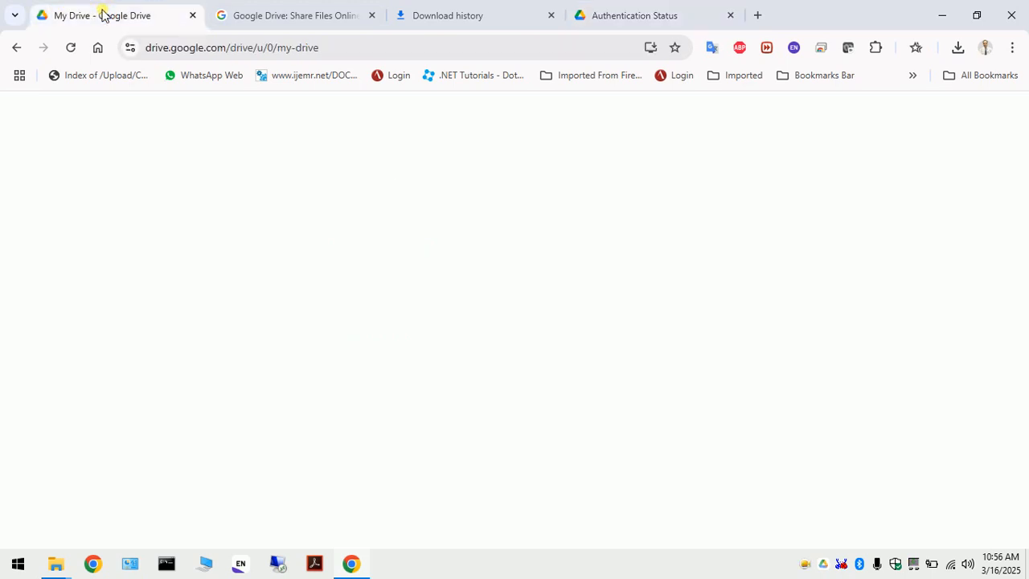